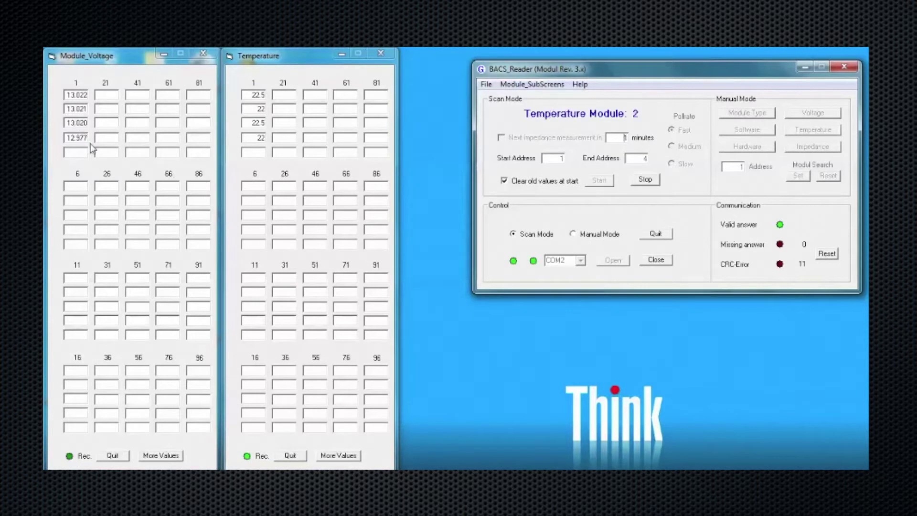
# Stop the BACS_Reader scan of modules 1 to 4 now that their voltage and temperature readings appear
pyautogui.click(649, 182)
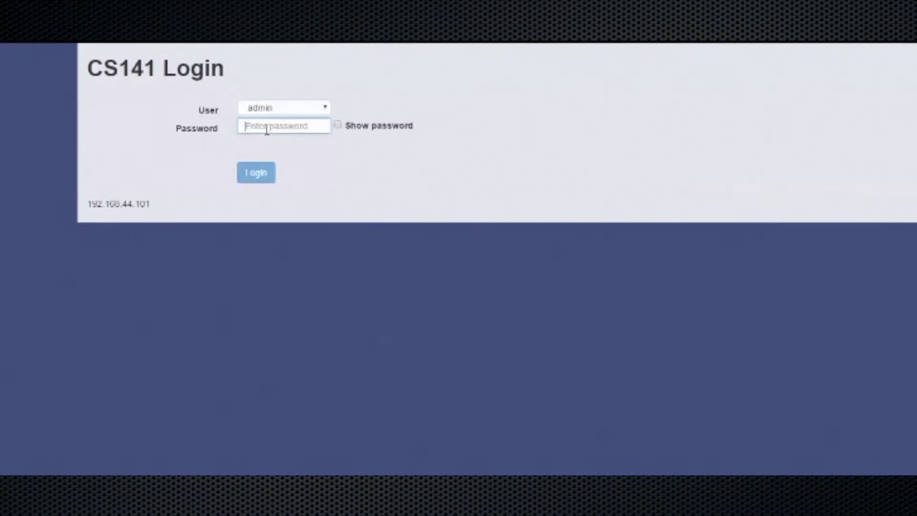
# Log in to the CS141 Web Manager with the administrator password
pyautogui.write('cs141')
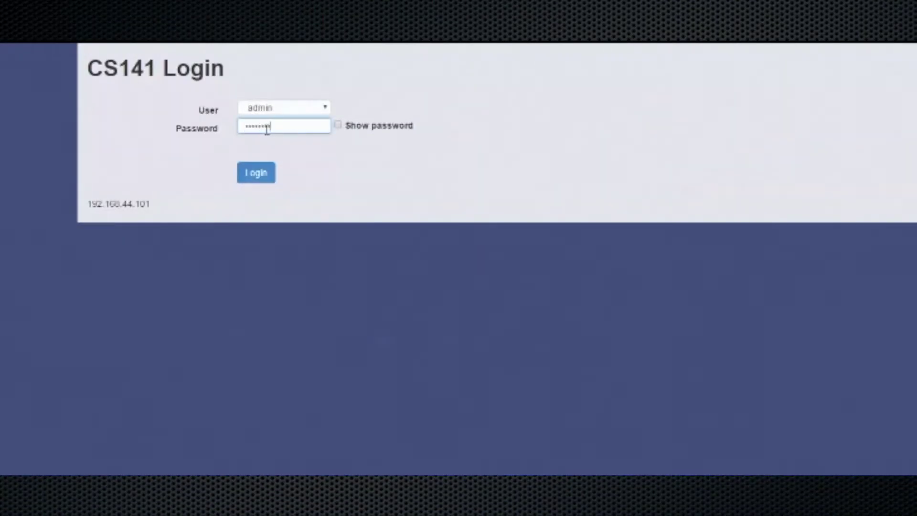
pyautogui.press('Return')
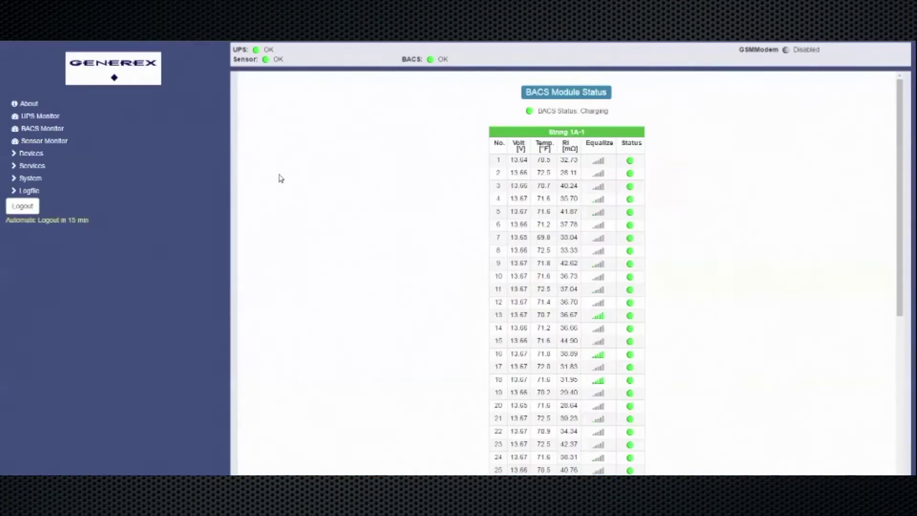
# Keep 12 V as the nominal battery voltage in the Devices > BACS setup
pyautogui.click(33, 154)
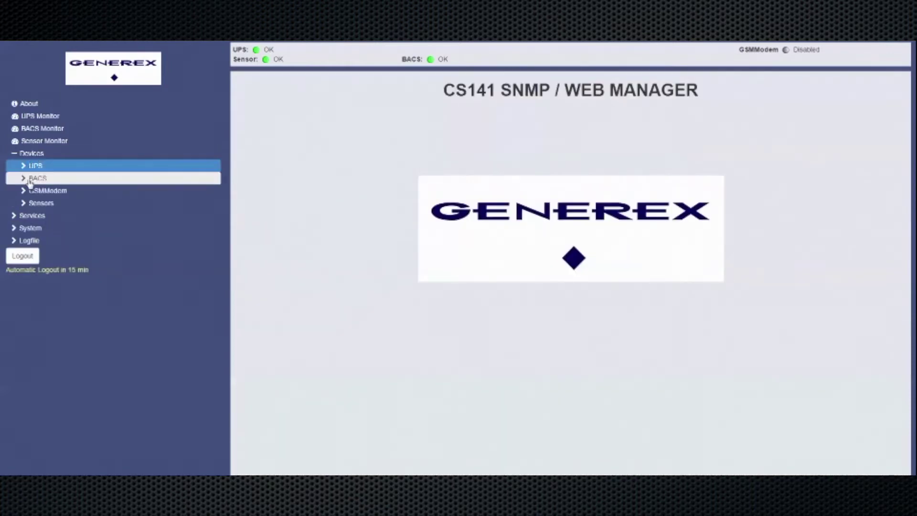
pyautogui.click(29, 180)
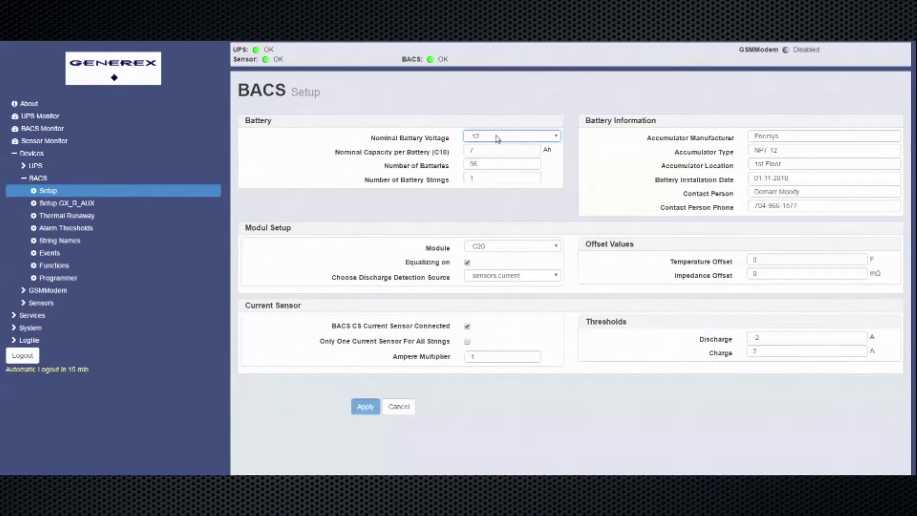
pyautogui.click(497, 138)
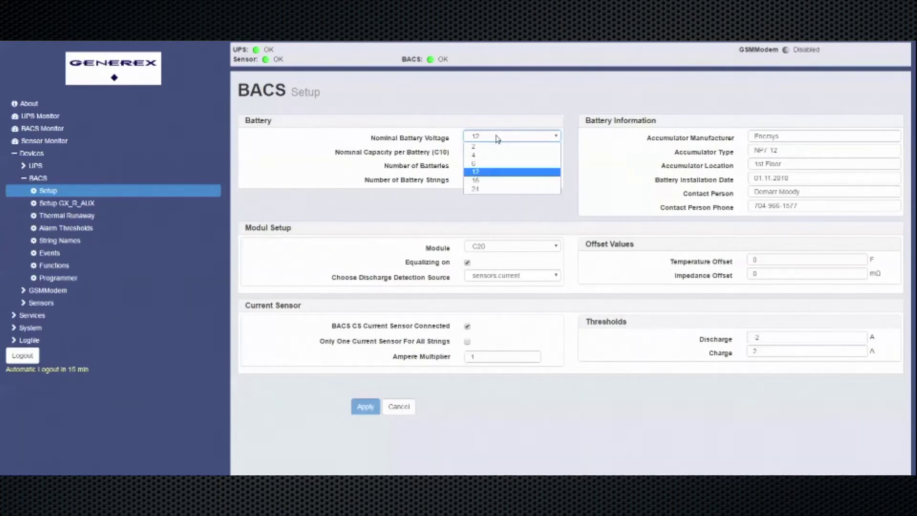
pyautogui.click(499, 173)
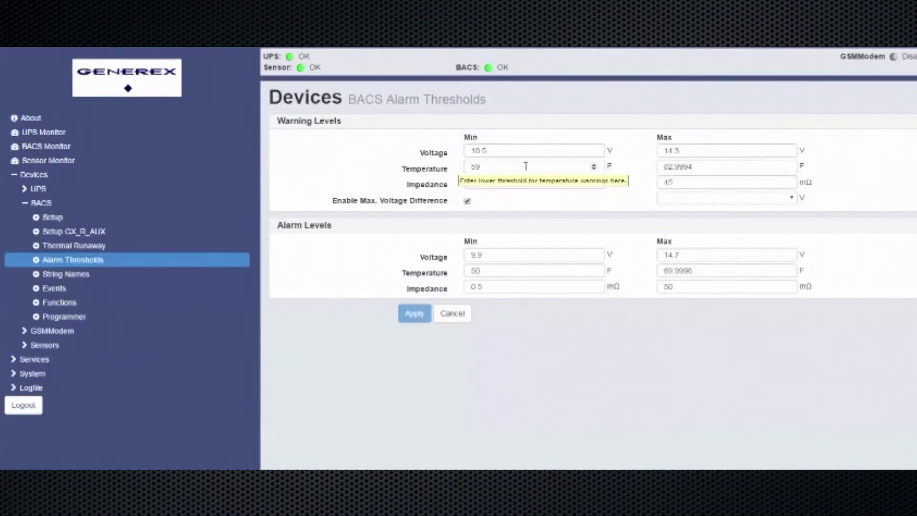
# Set the warning maximum temperature to 82 and the maximum voltage difference to 0.5 V
pyautogui.doubleClick(707, 164)
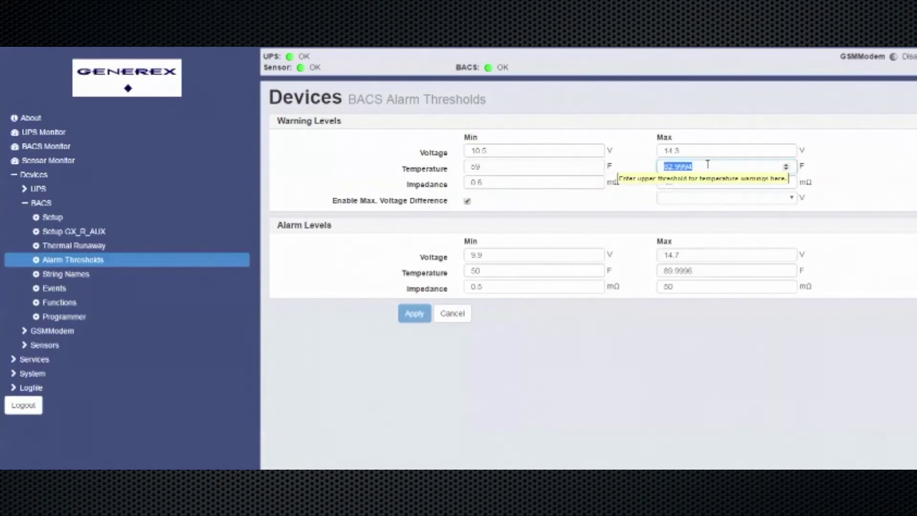
pyautogui.write('82')
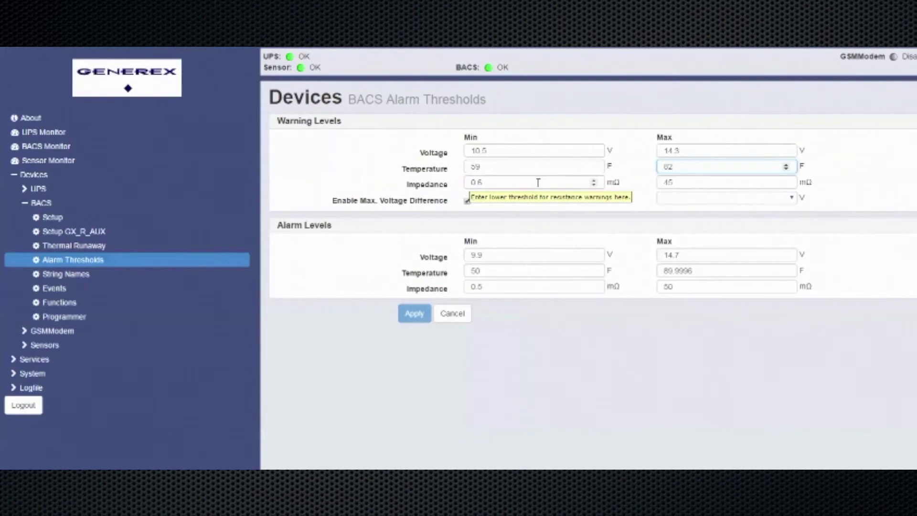
pyautogui.click(712, 182)
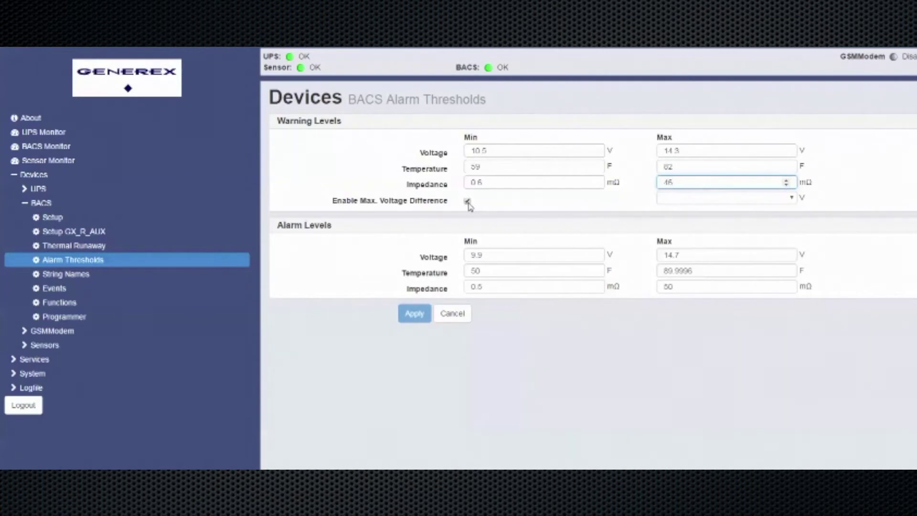
pyautogui.click(749, 199)
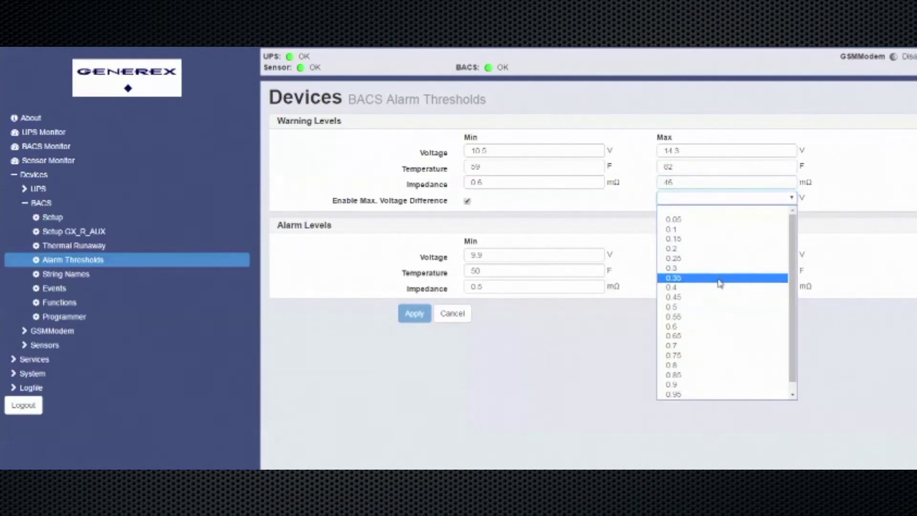
pyautogui.click(718, 315)
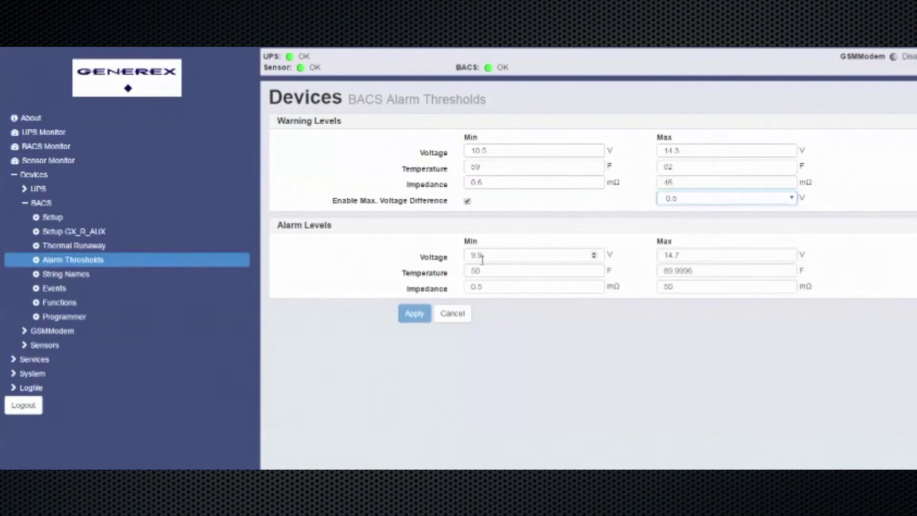
# Set the alarm maximum temperature to 90 and apply the thresholds
pyautogui.doubleClick(706, 270)
pyautogui.write('90')
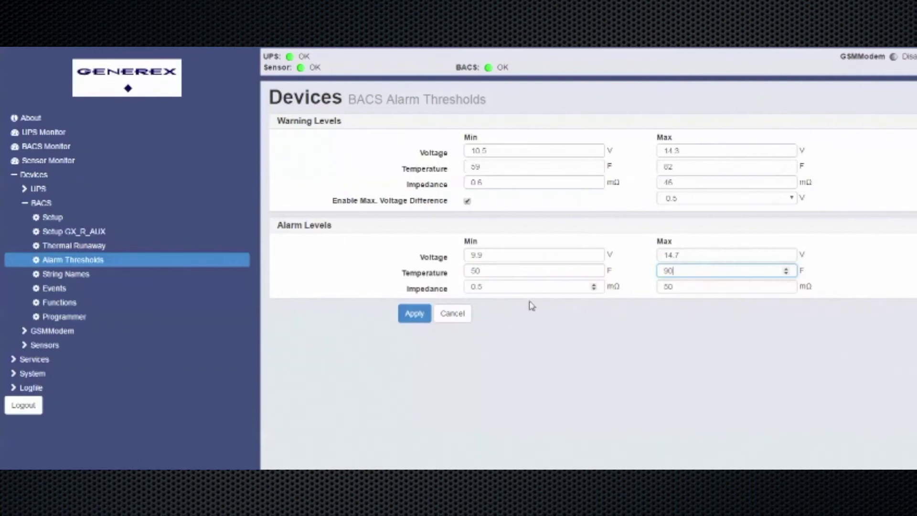
pyautogui.click(415, 315)
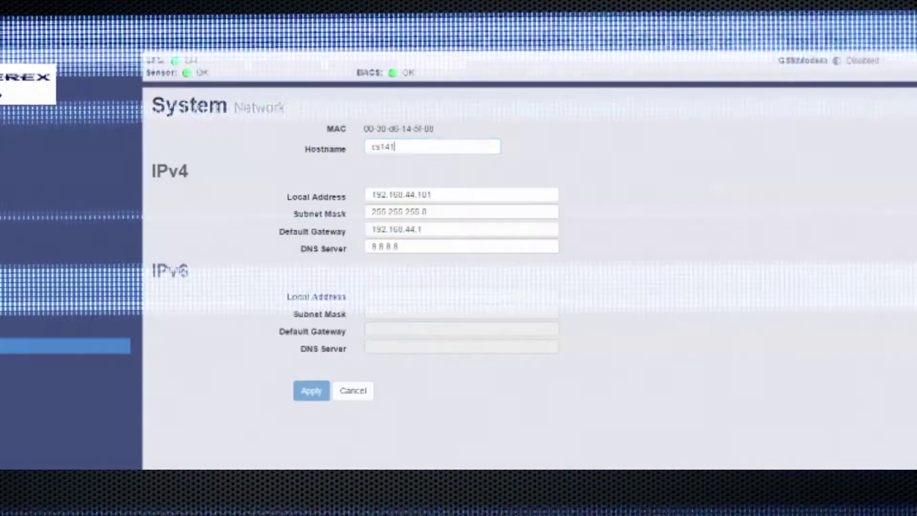
pyautogui.doubleClick(404, 147)
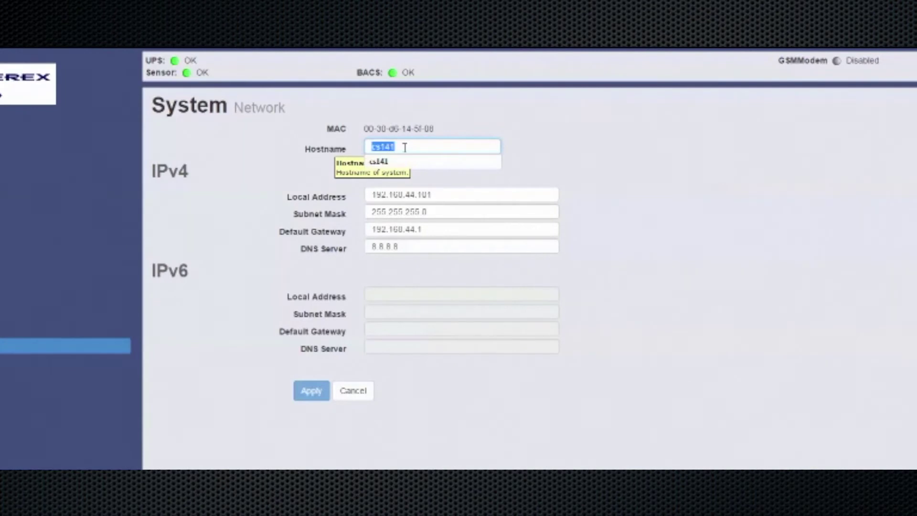
pyautogui.doubleClick(470, 195)
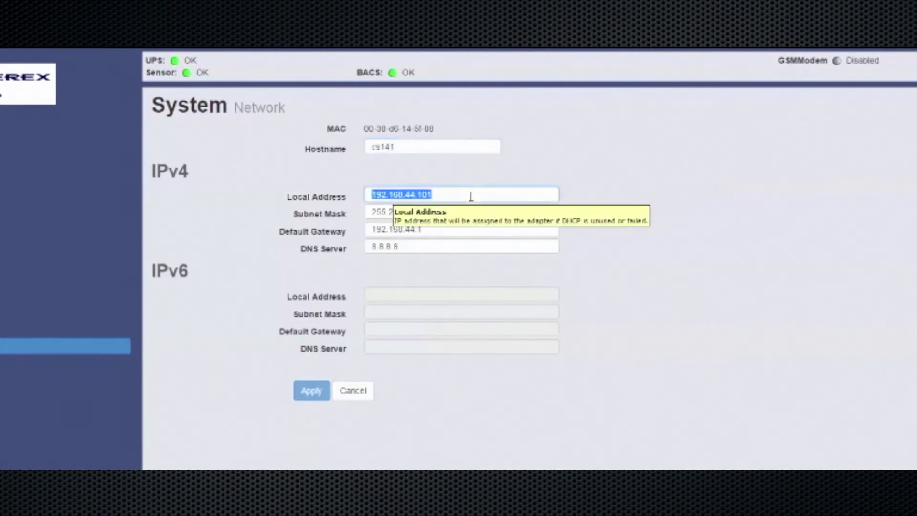
pyautogui.click(484, 216)
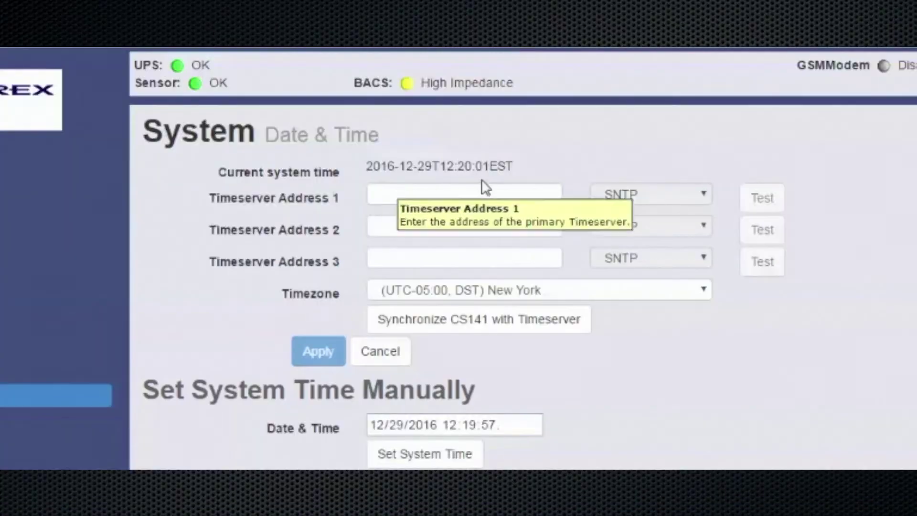
# Enter time server addresses 129.6.15.29 and 192.168.44.1
pyautogui.click(474, 194)
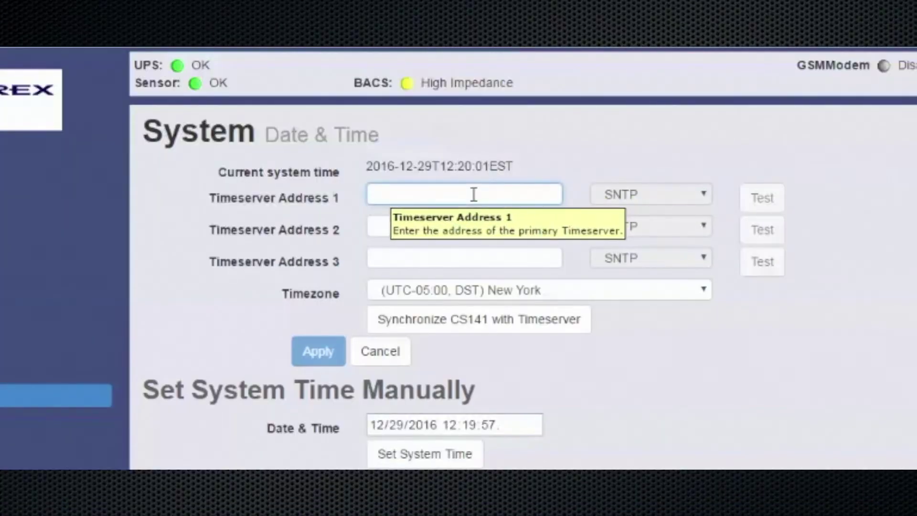
pyautogui.write('129.6')
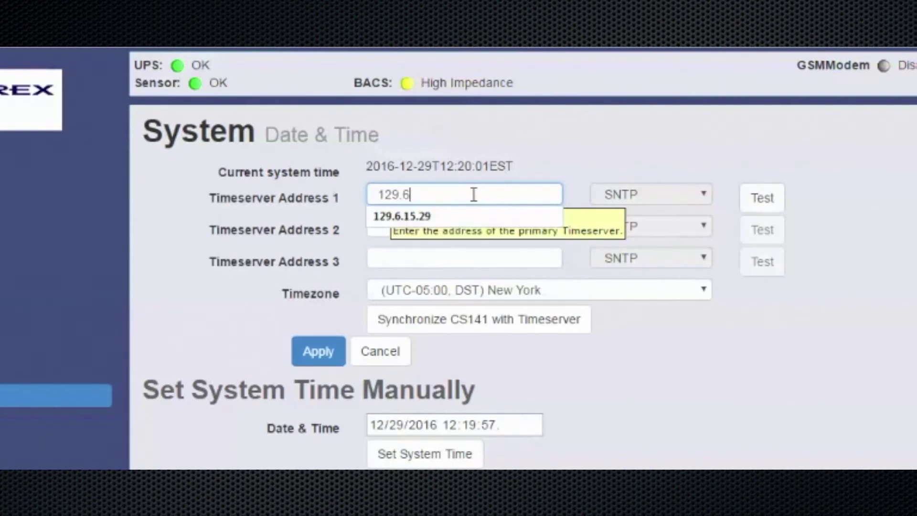
pyautogui.write('.15.29')
pyautogui.click(419, 217)
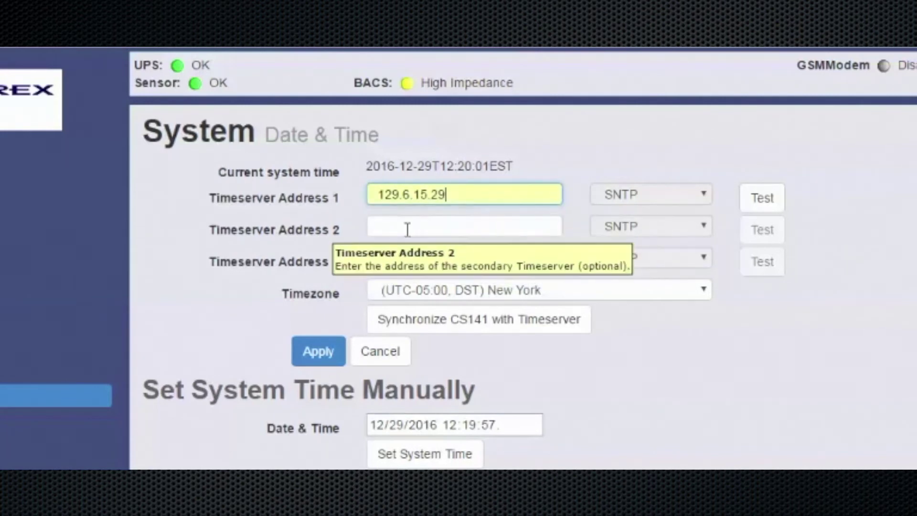
pyautogui.click(407, 229)
pyautogui.write('192.168.44.1')
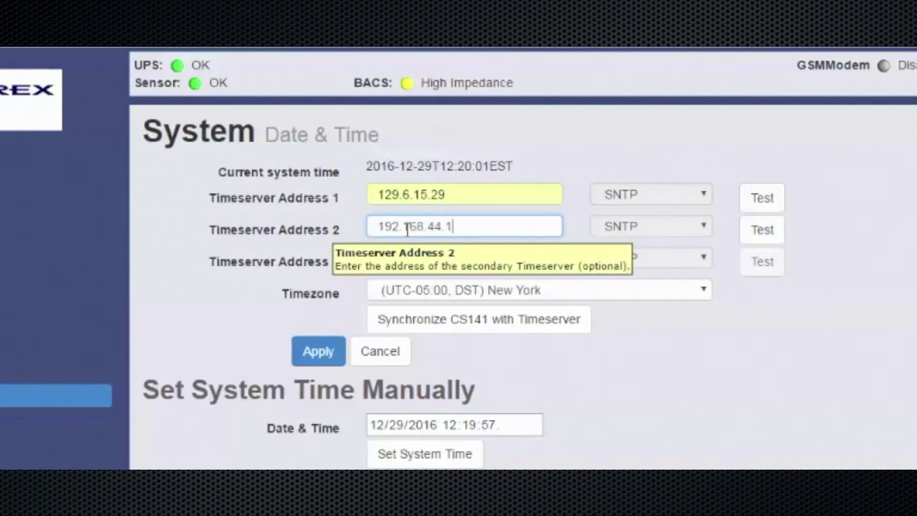
# Choose the New York time zone and apply the time server settings
pyautogui.click(649, 292)
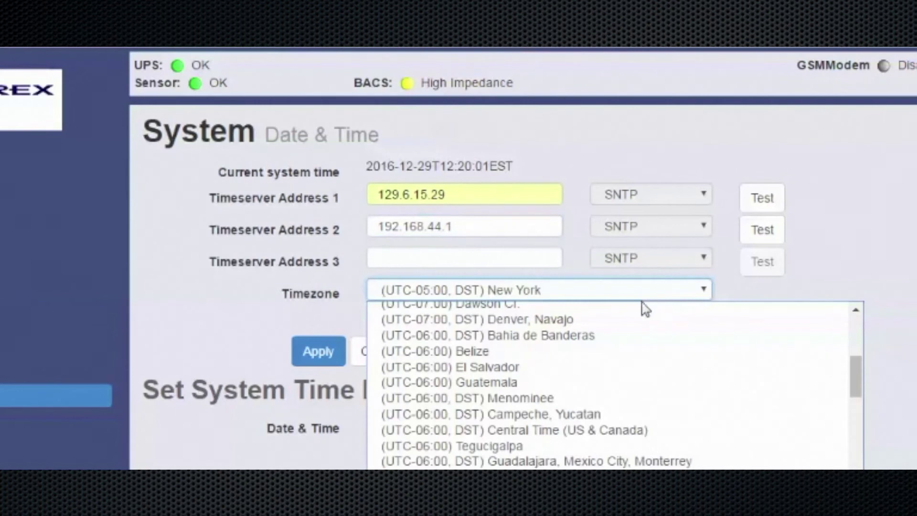
pyautogui.scroll(-4, 525, 429)
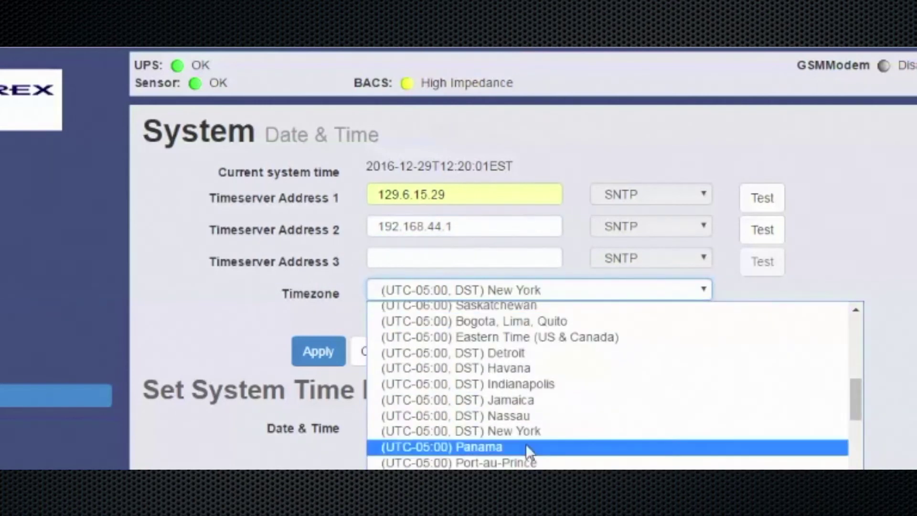
pyautogui.click(533, 432)
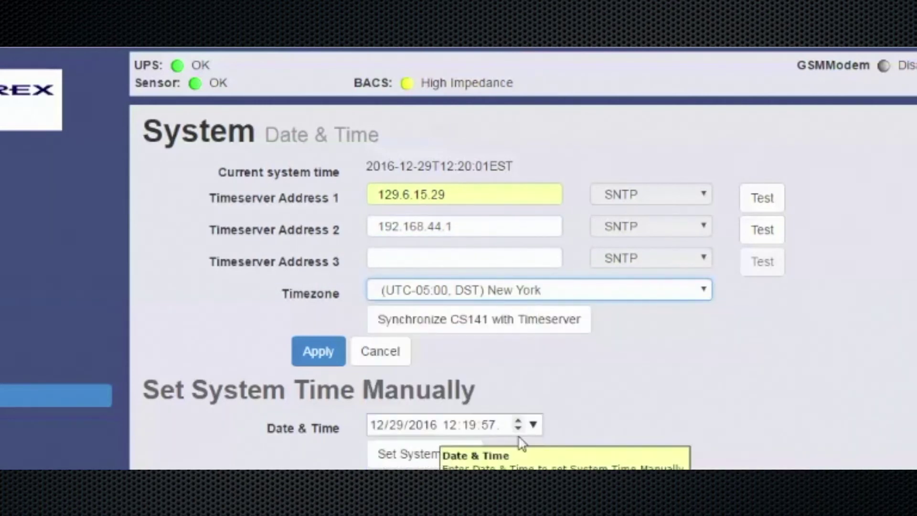
pyautogui.click(309, 351)
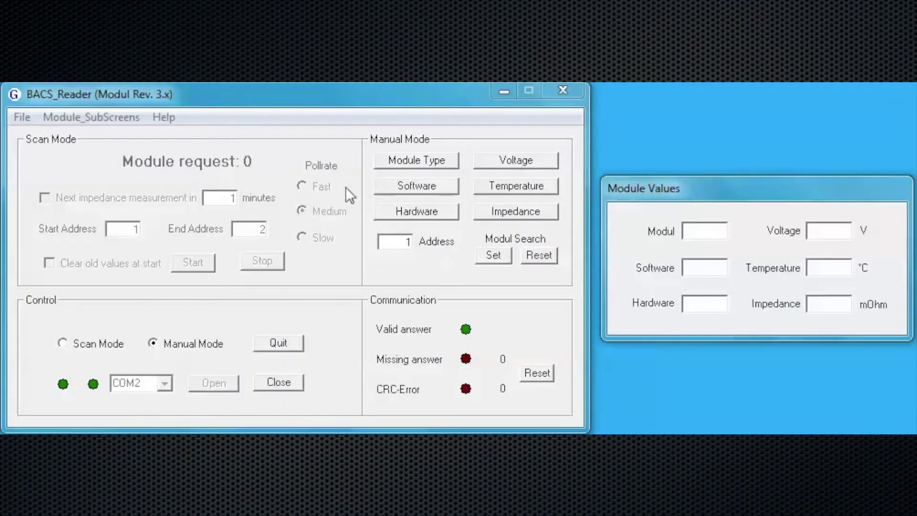
# Query module 1's type, software, hardware, voltage, temperature and impedance, then set the search address
pyautogui.click(415, 159)
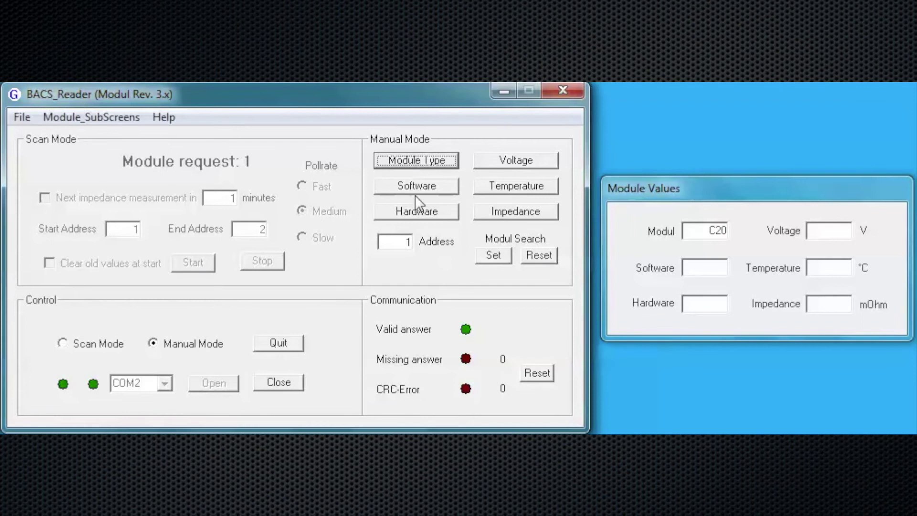
pyautogui.click(414, 186)
pyautogui.click(414, 213)
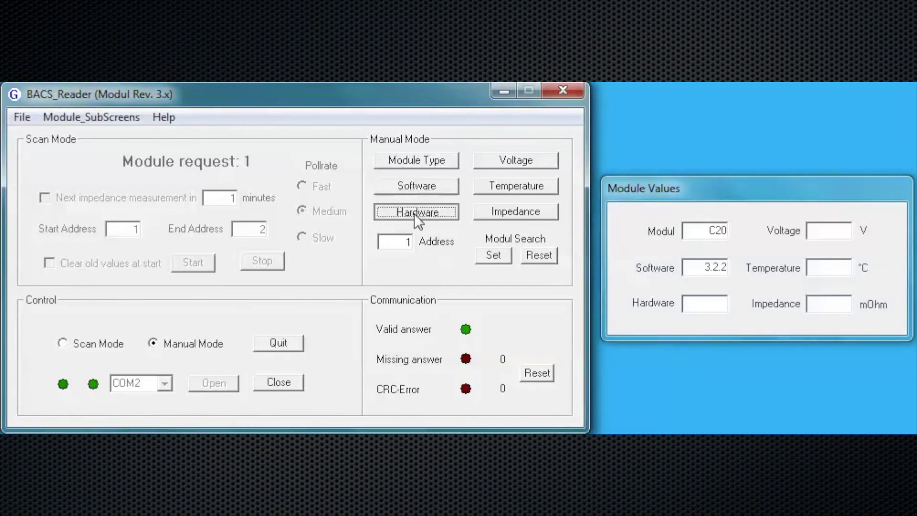
pyautogui.click(511, 164)
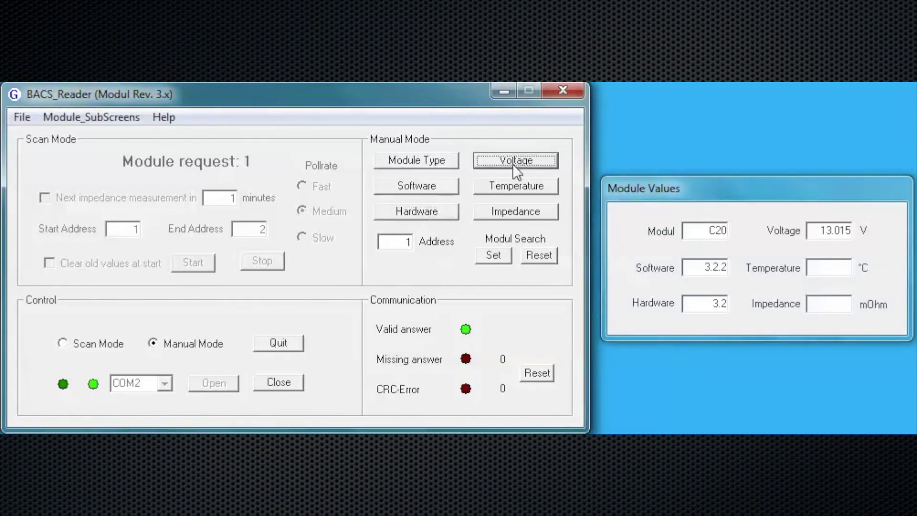
pyautogui.click(512, 186)
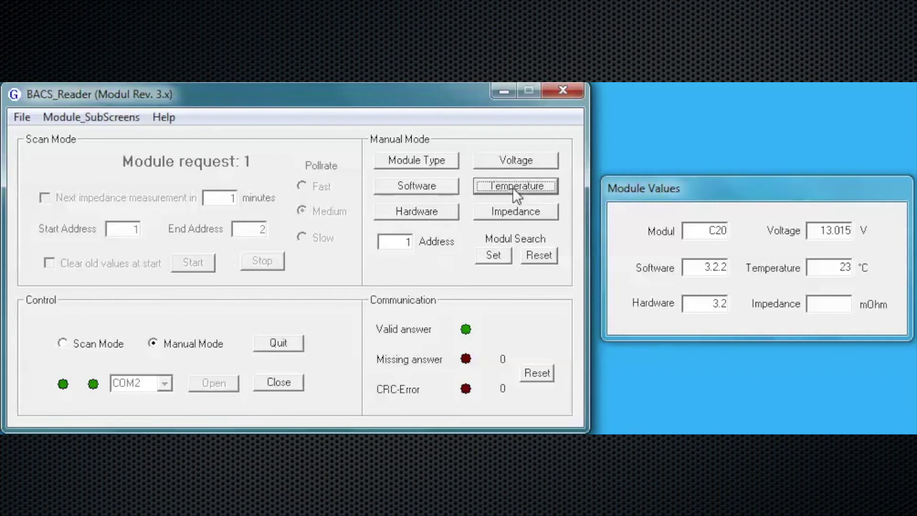
pyautogui.click(514, 210)
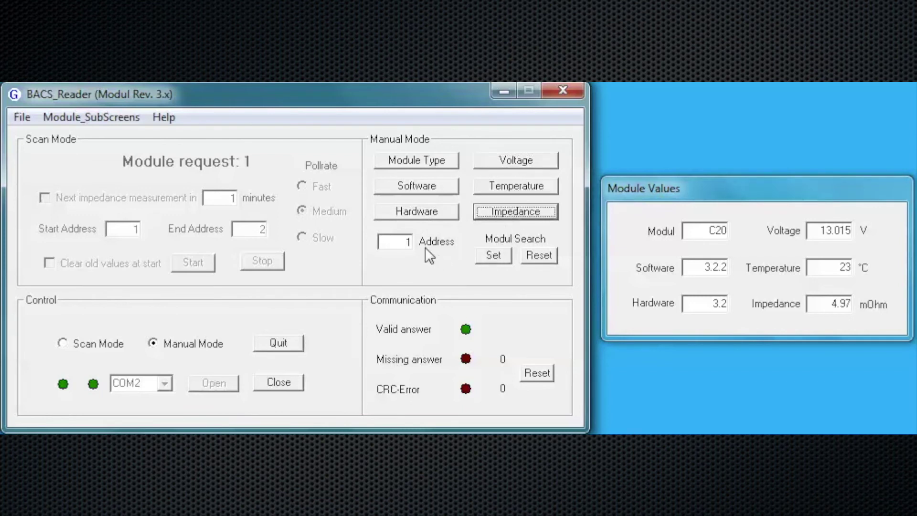
pyautogui.click(494, 255)
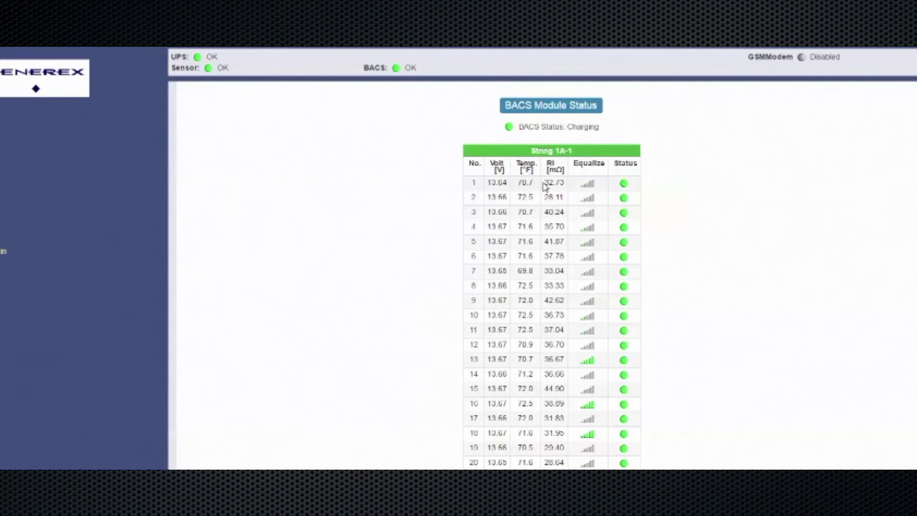
# Sort the module table by voltage, then temperature, then back by module number
pyautogui.moveTo(593, 170)
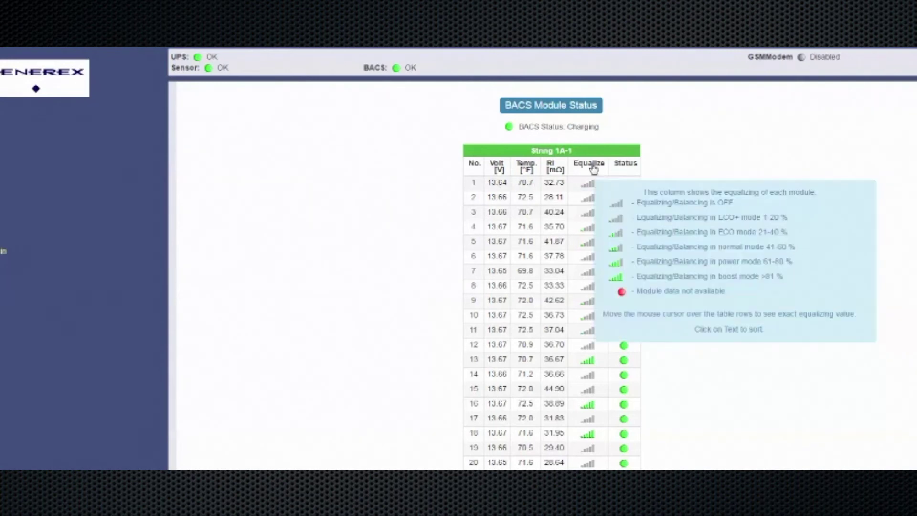
pyautogui.moveTo(625, 166)
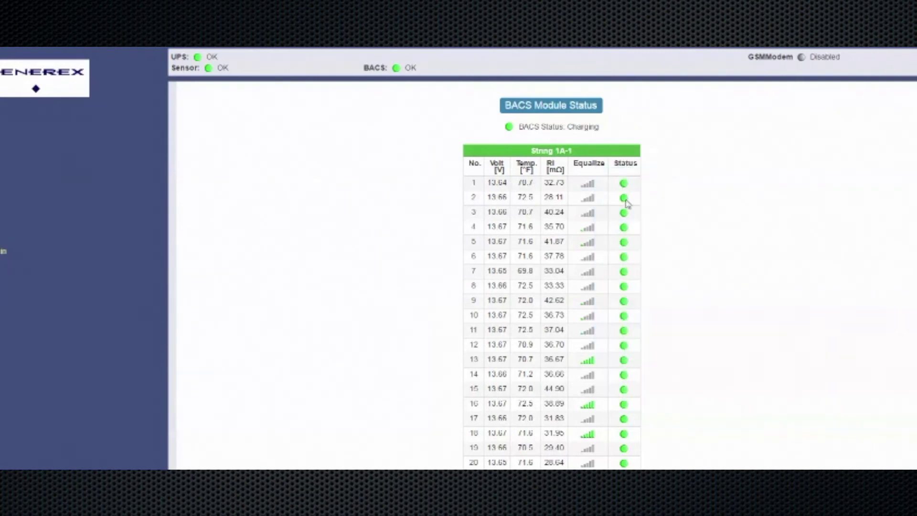
pyautogui.moveTo(627, 276)
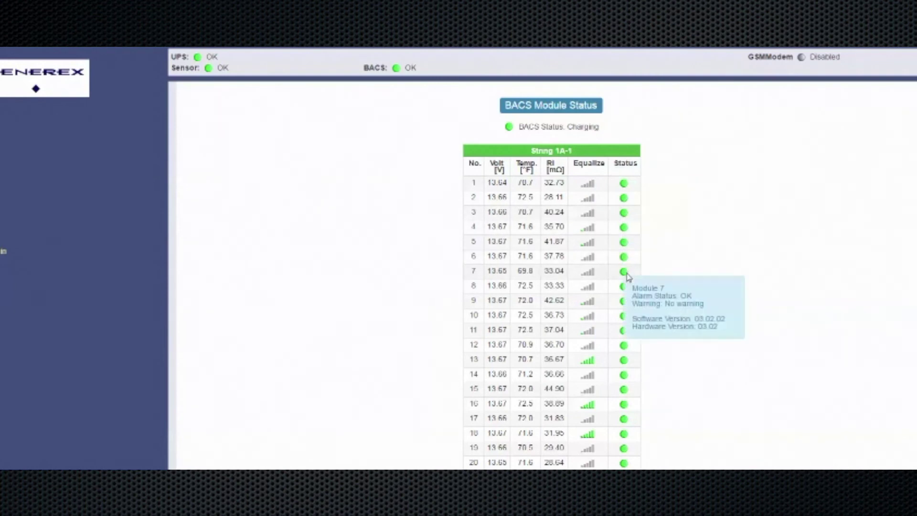
pyautogui.click(497, 166)
pyautogui.click(525, 164)
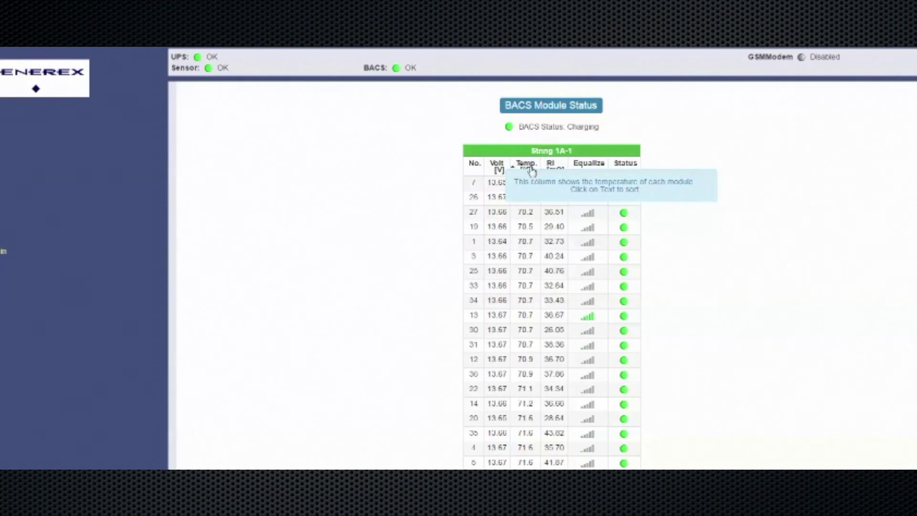
pyautogui.click(474, 168)
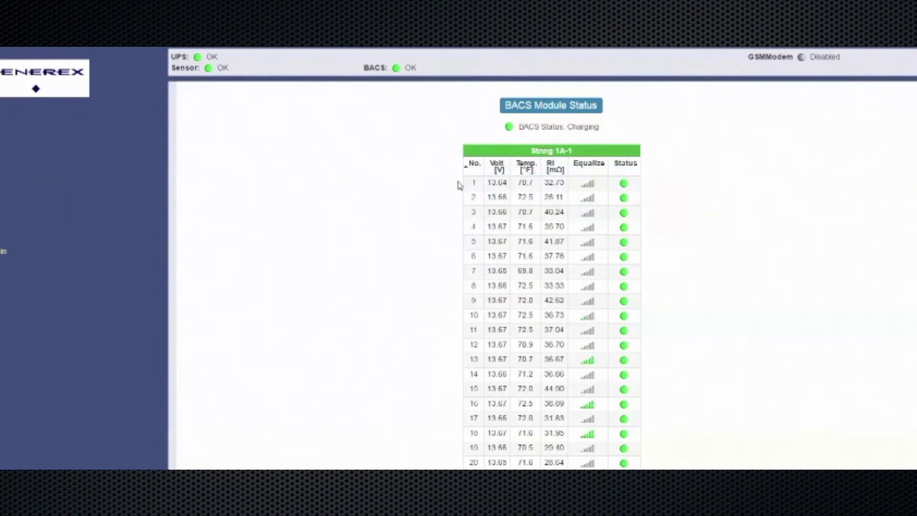
# Scroll to the summary showing 36 modules totalling 491.89 V at 0 A
pyautogui.scroll(-5, 377, 377)
pyautogui.scroll(-3, 380, 379)
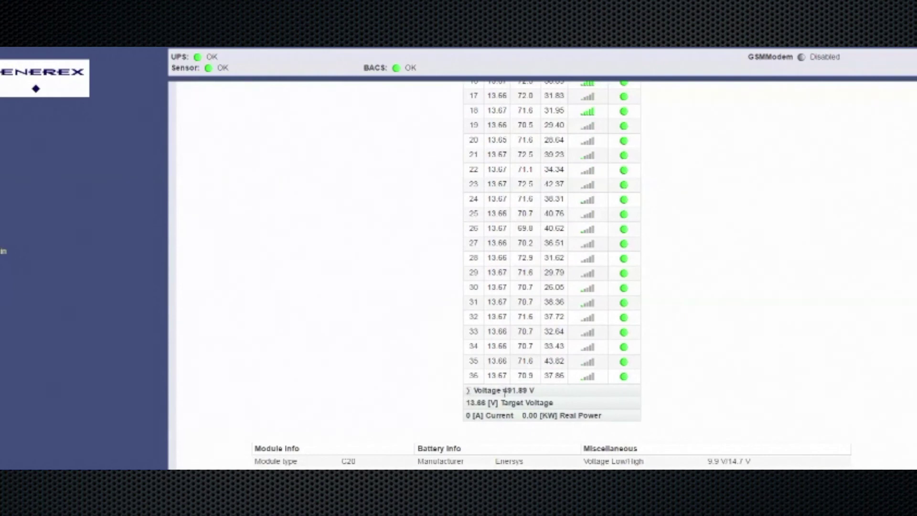
pyautogui.moveTo(511, 415)
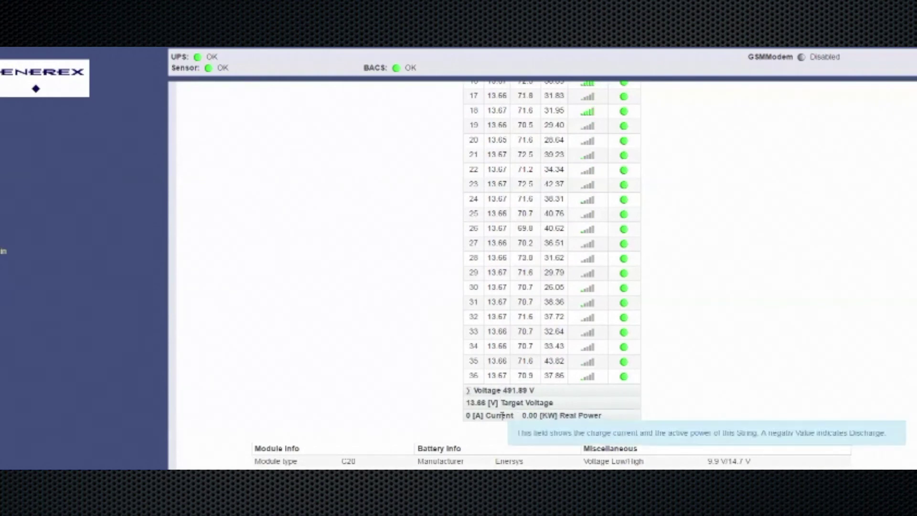